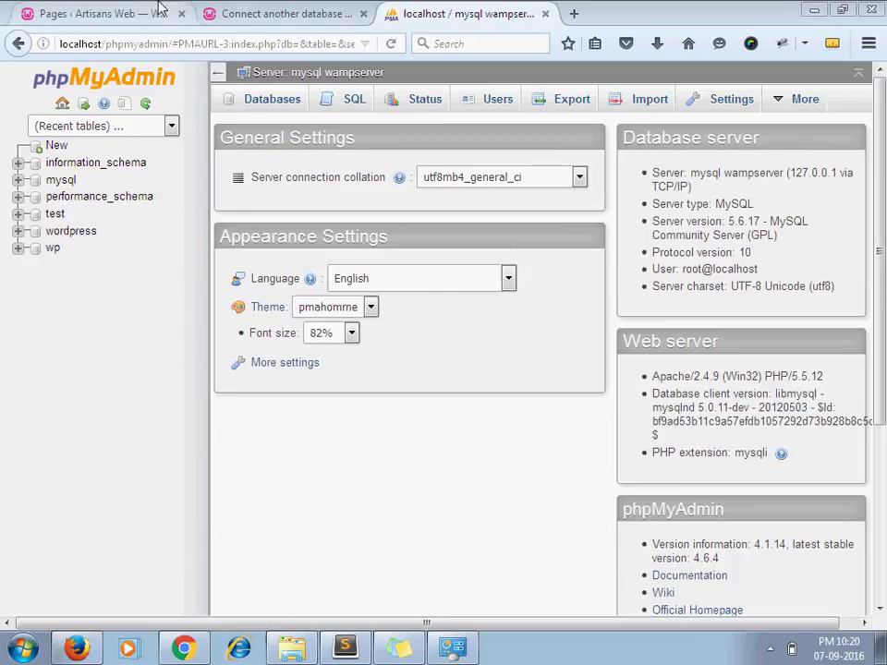
- Glance at the WordPress Pages list, then return to the phpMyAdmin server home
left_click(129, 13)
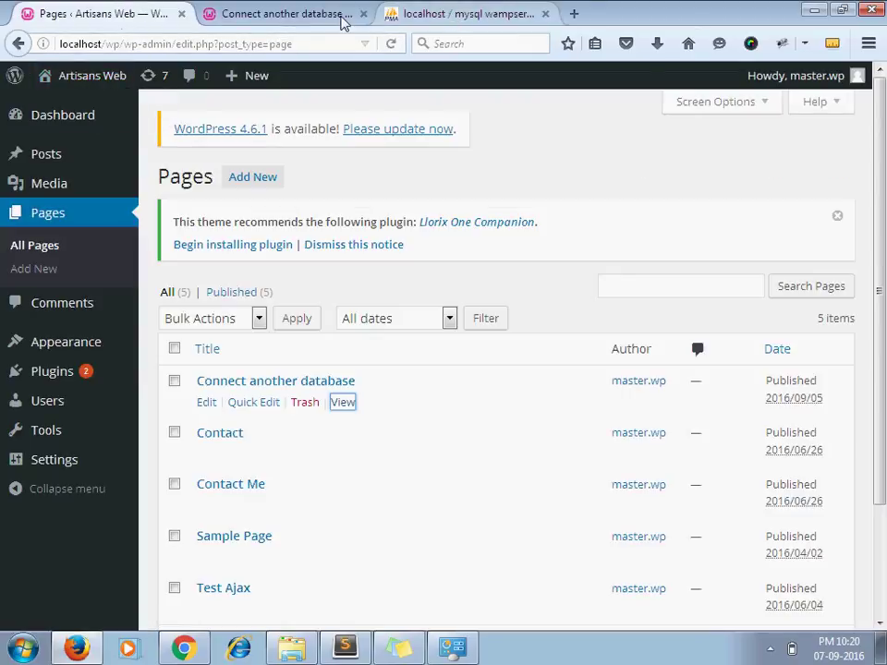
left_click(416, 14)
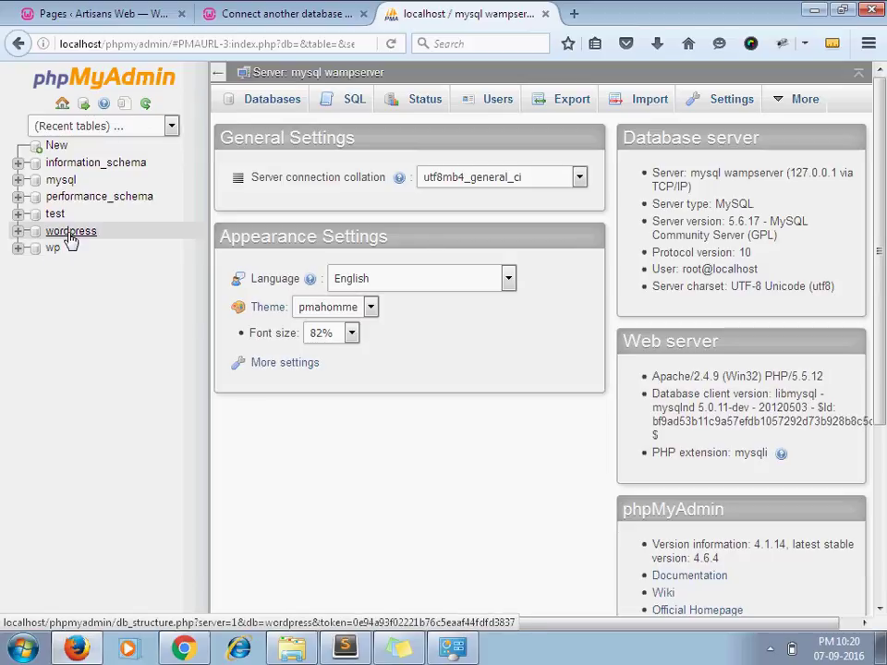
- Open the wordpress database and browse the subscribers table's two rows
left_click(71, 233)
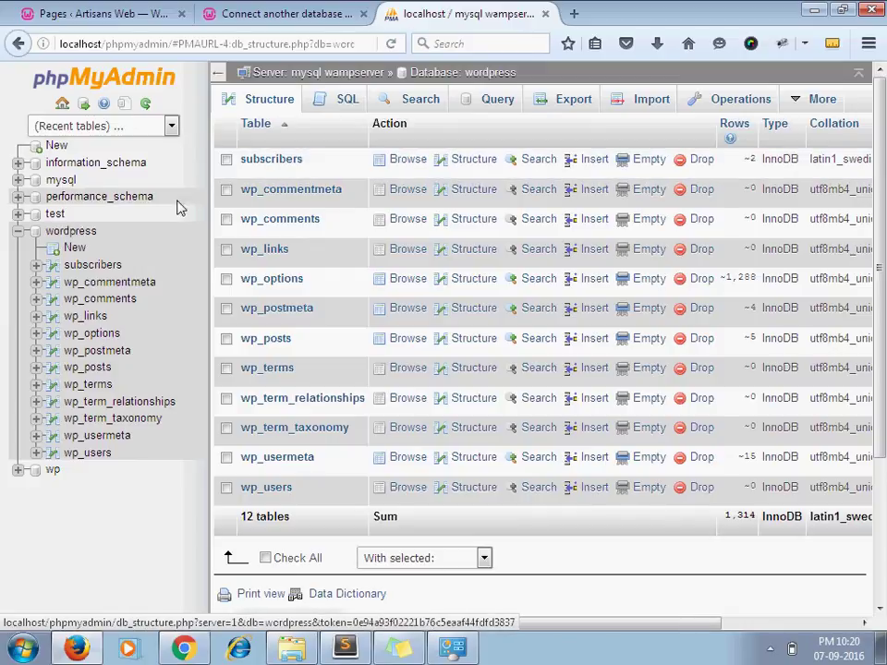
left_click(272, 167)
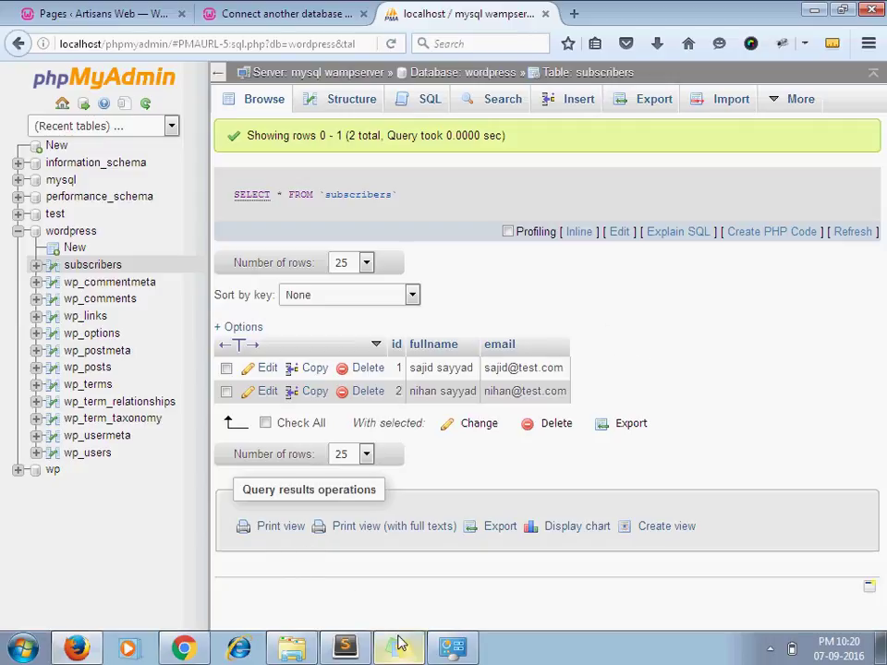
- In Sublime Text, highlight init, seconddb and wpdb in functions.php's seconddb() function
left_click(345, 648)
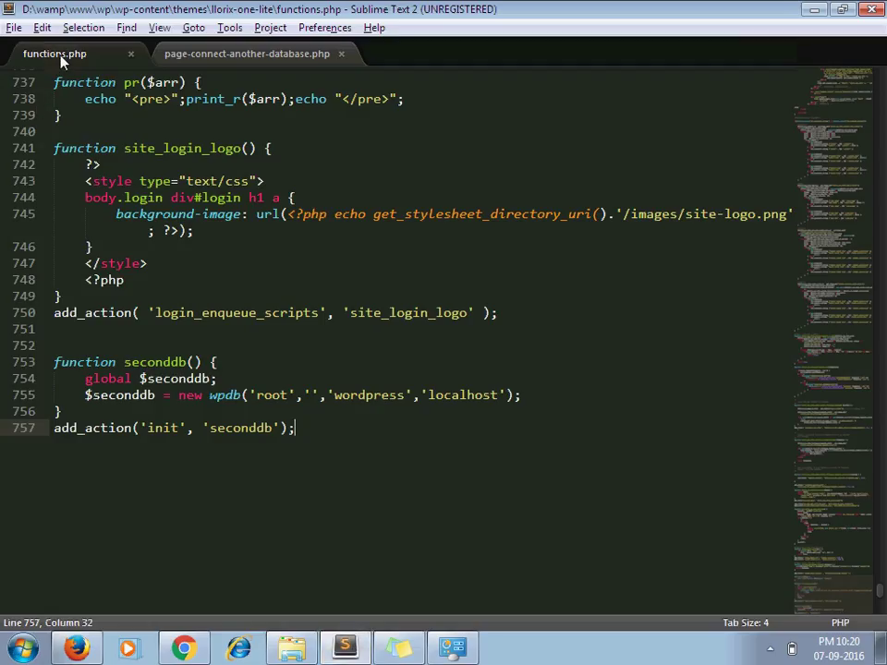
double_click(159, 427)
double_click(247, 429)
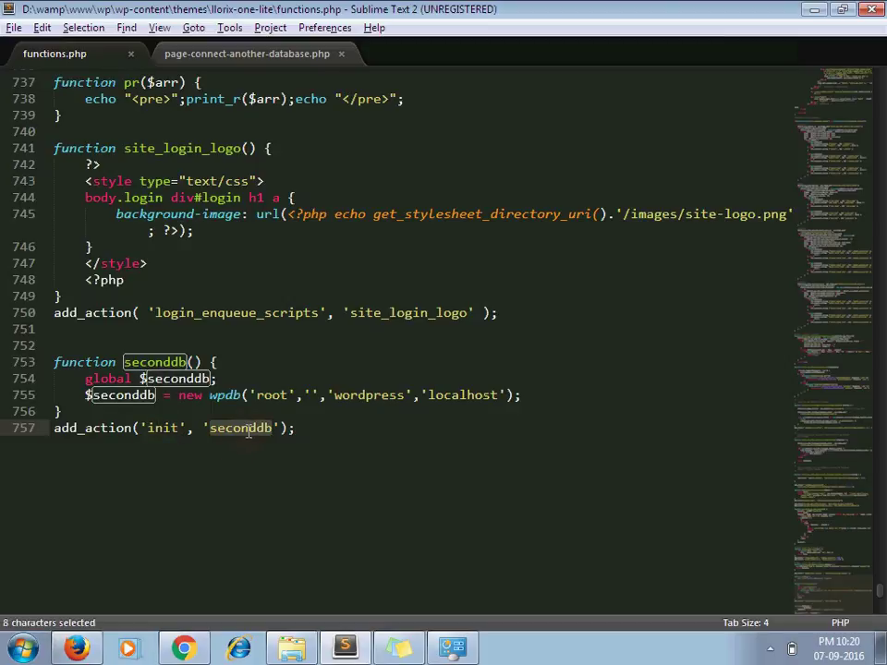
left_click(216, 379)
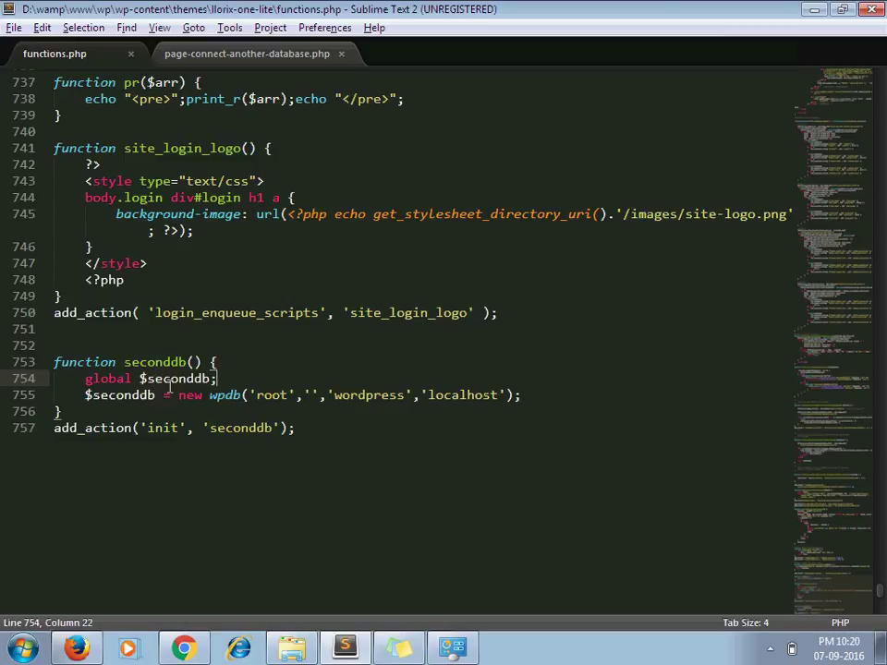
double_click(170, 380)
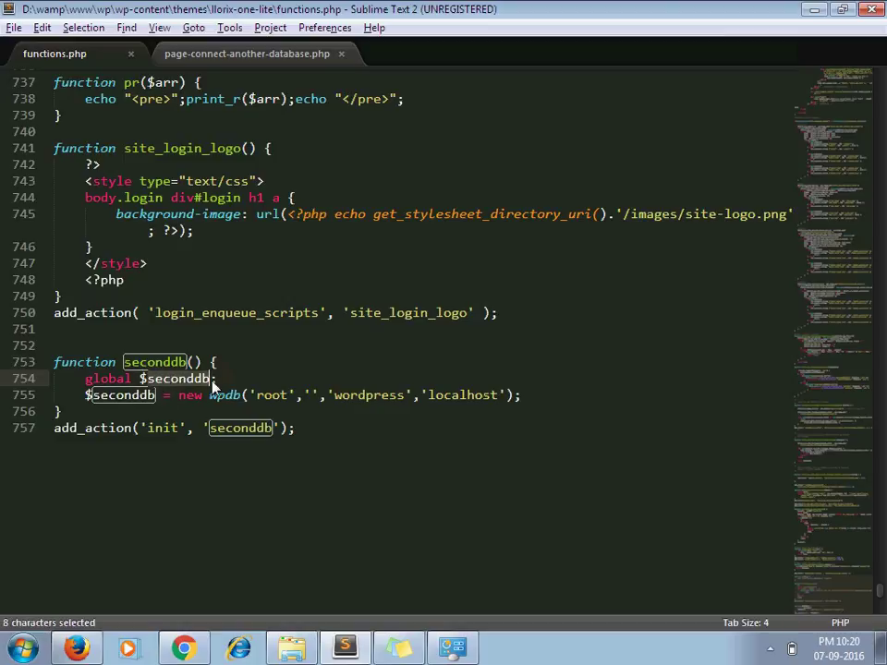
left_click(214, 381)
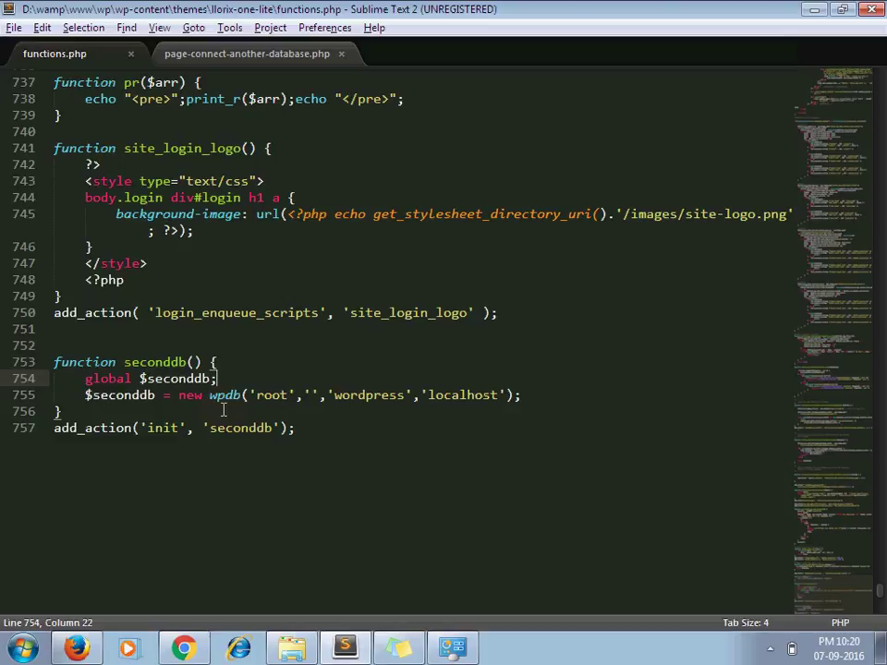
double_click(226, 396)
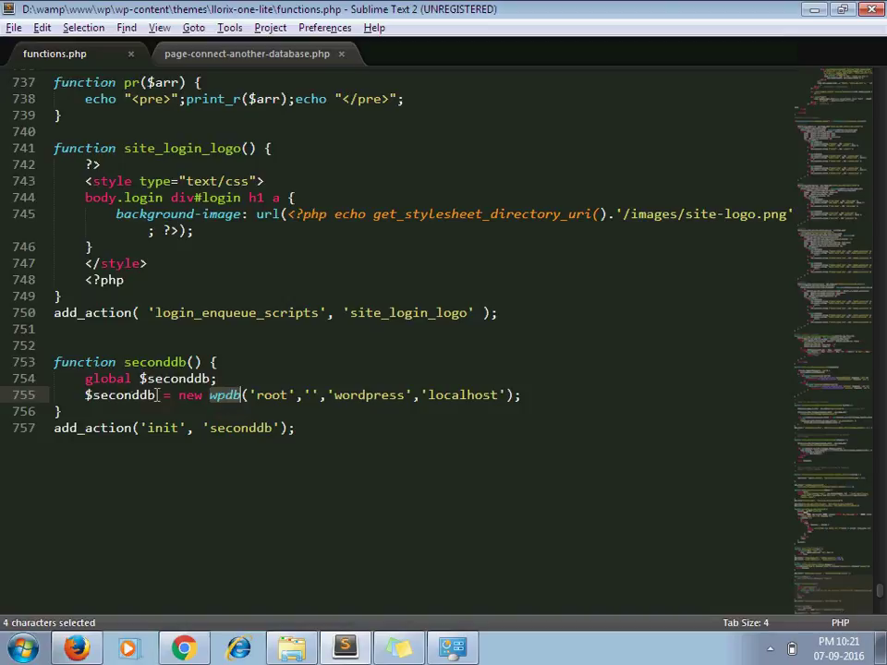
- Review the wpdb arguments (root, empty password, localhost), then switch to page-connect-another-database.php
left_click(271, 396)
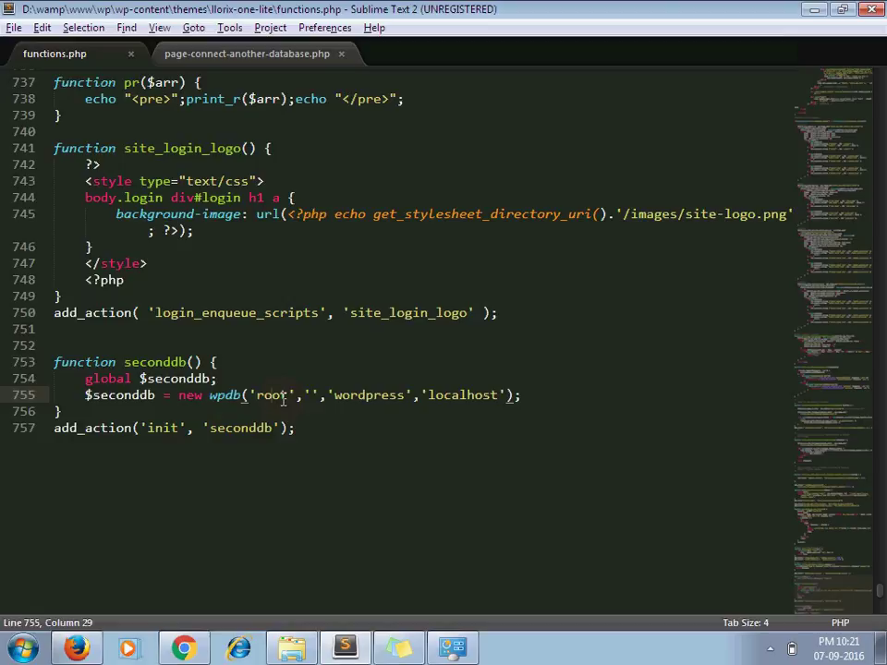
left_click(312, 396)
left_click(320, 396)
type(",")
left_click(358, 396)
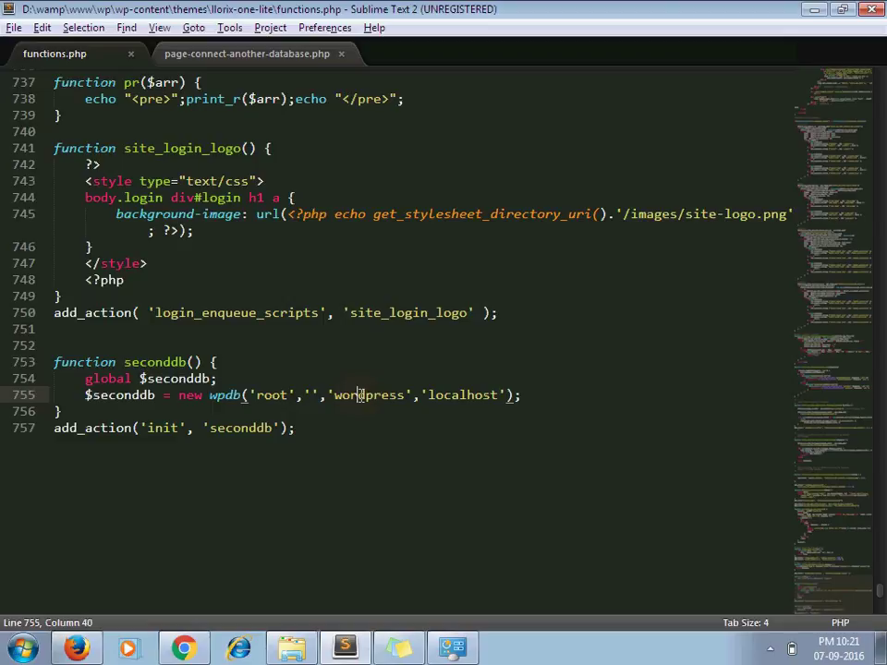
left_click(468, 395)
double_click(467, 396)
left_click(536, 396)
double_click(174, 381)
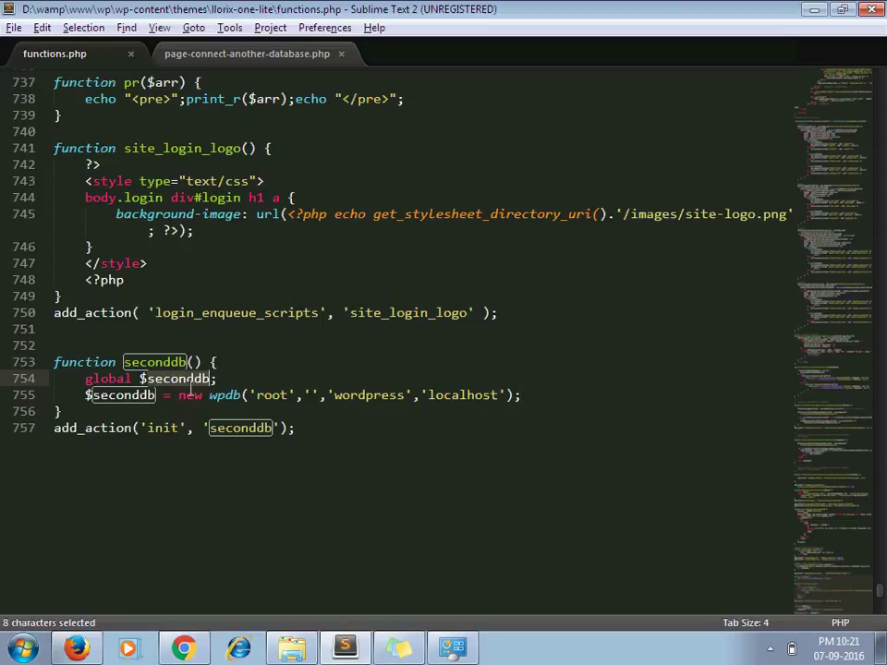
left_click(217, 58)
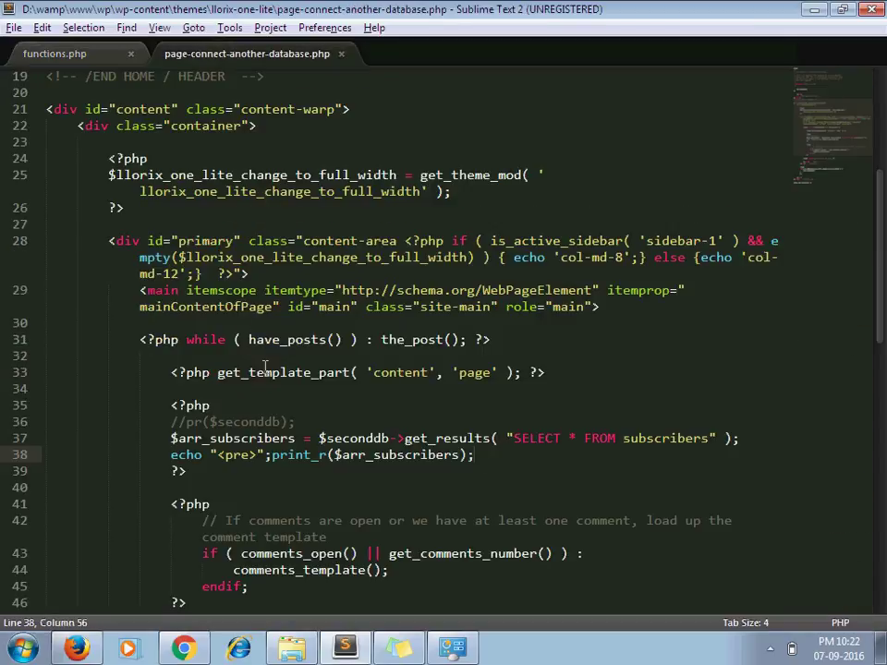
- Highlight $seconddb and get_results in the template's line-37 query, then return to phpMyAdmin
double_click(351, 439)
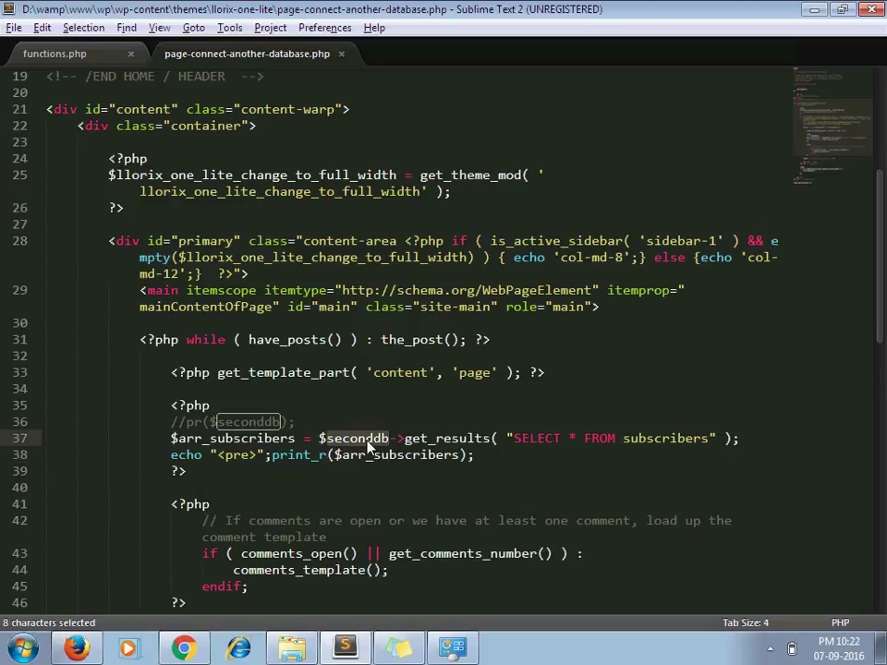
double_click(438, 438)
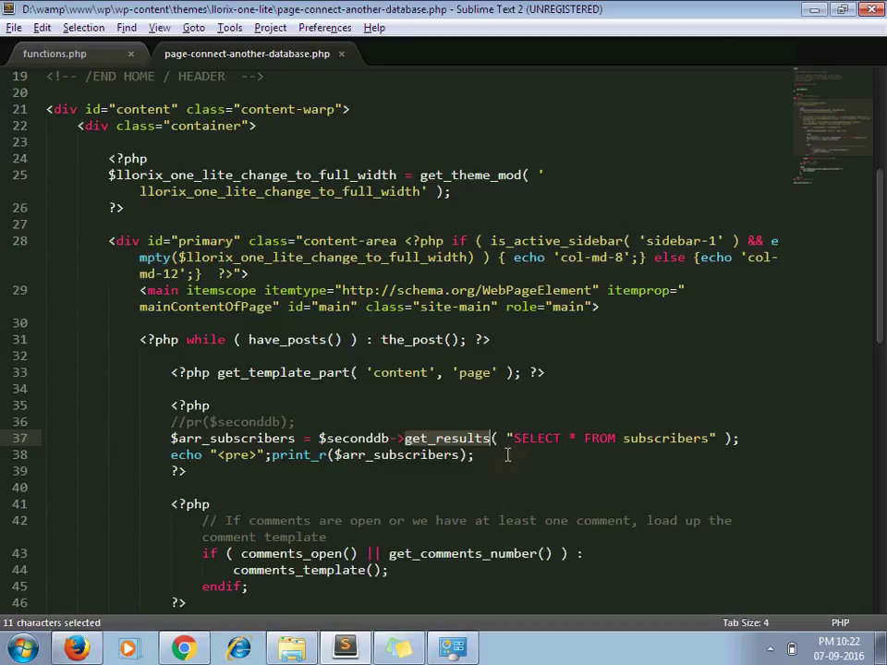
left_click(487, 453)
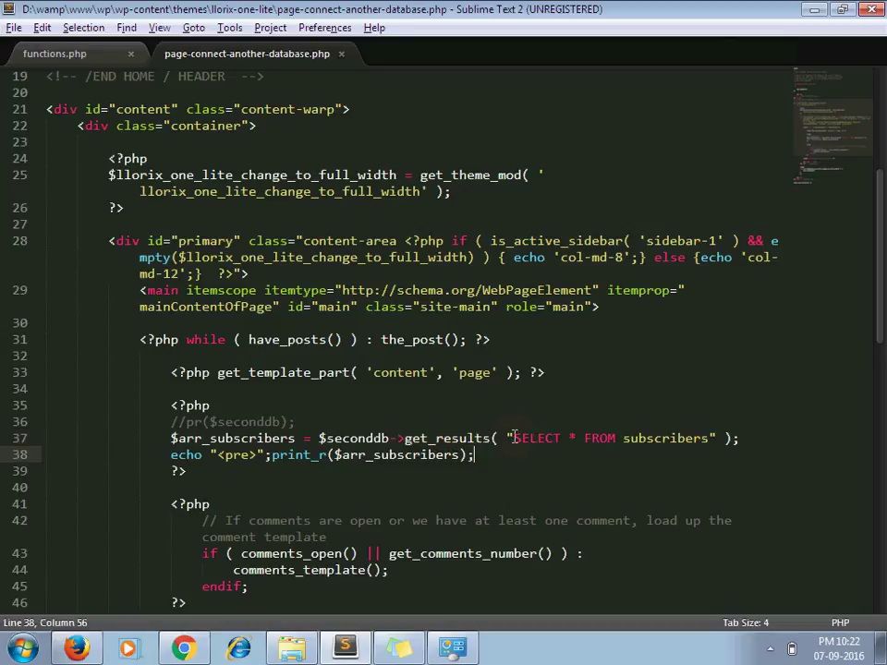
key("alt+Tab")
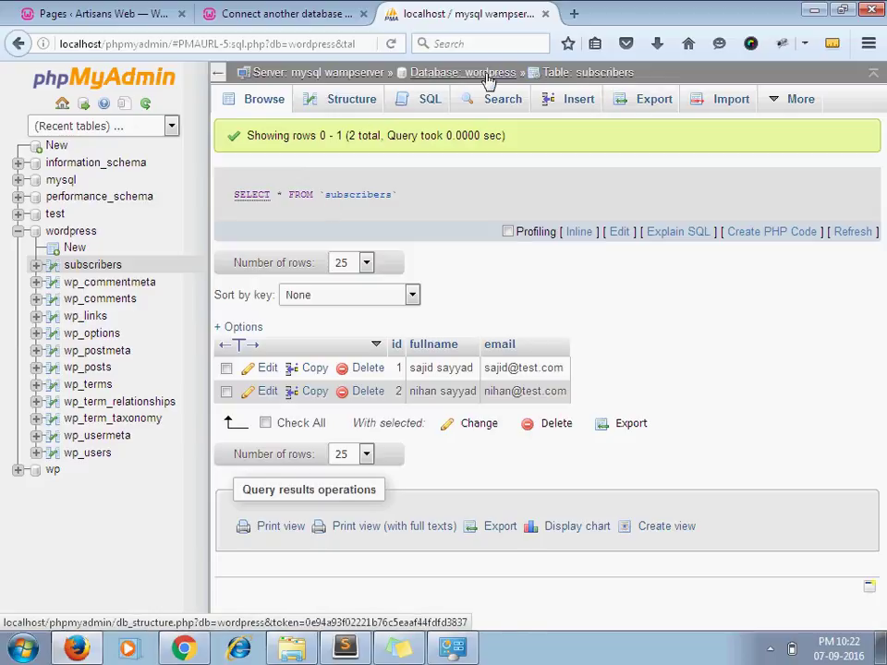
- Switch to the editor and back, then view the Connect another database page
key("alt+Tab")
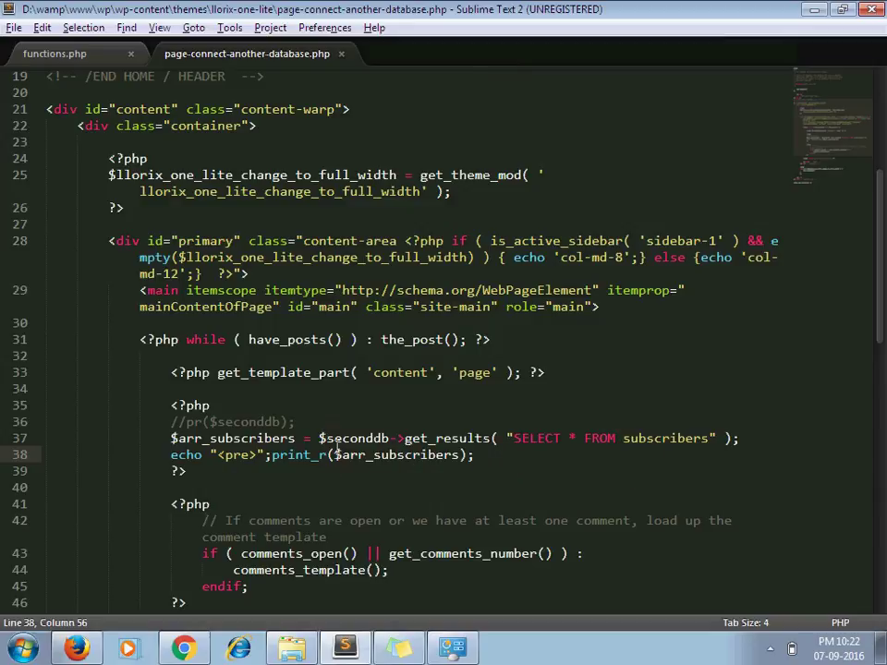
key("alt+Tab")
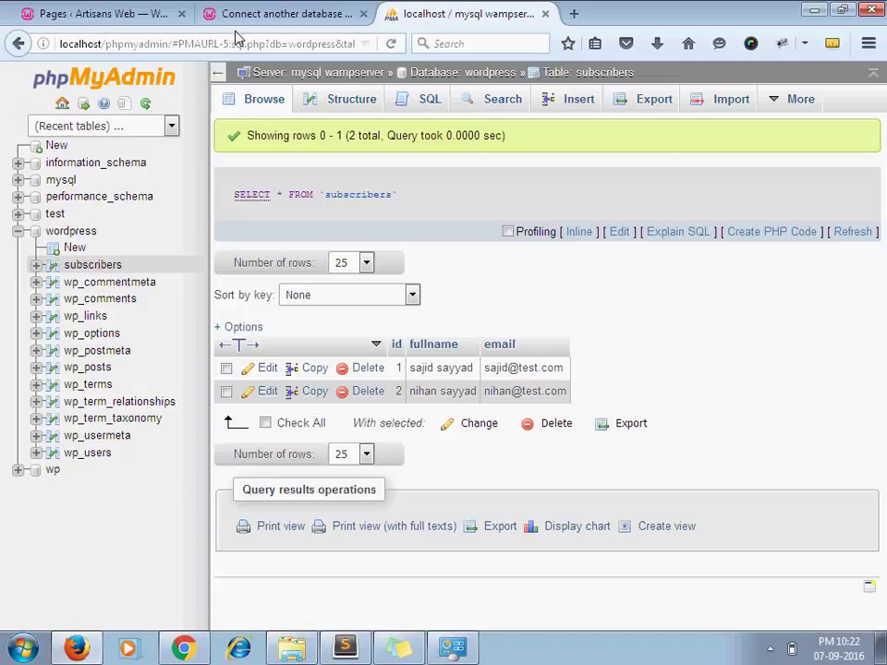
left_click(325, 21)
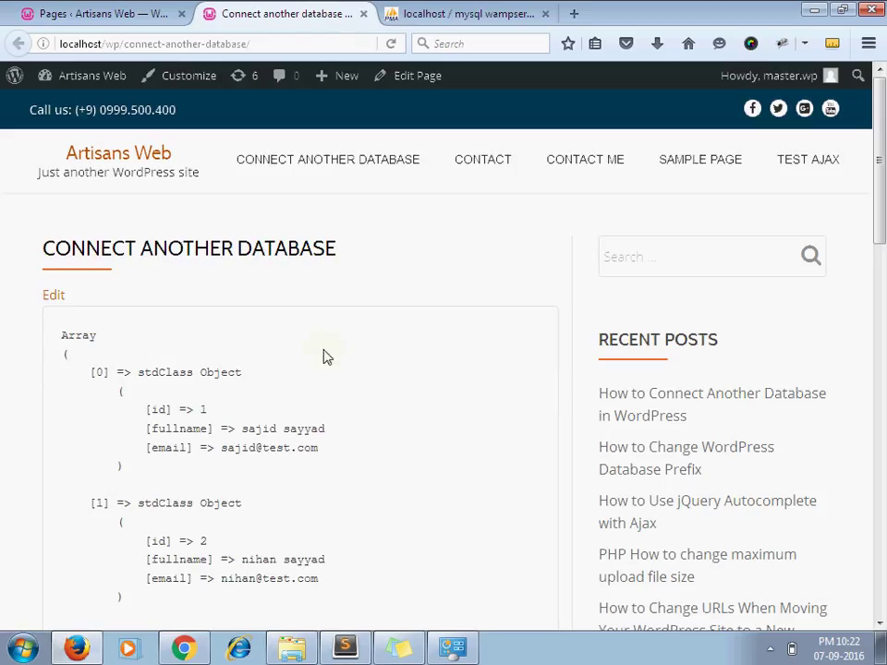
- Reload the Connect another database page, compare its array with phpMyAdmin, and return to Sublime
scroll(320, 302, "down", 1)
scroll(351, 307, "down", 2)
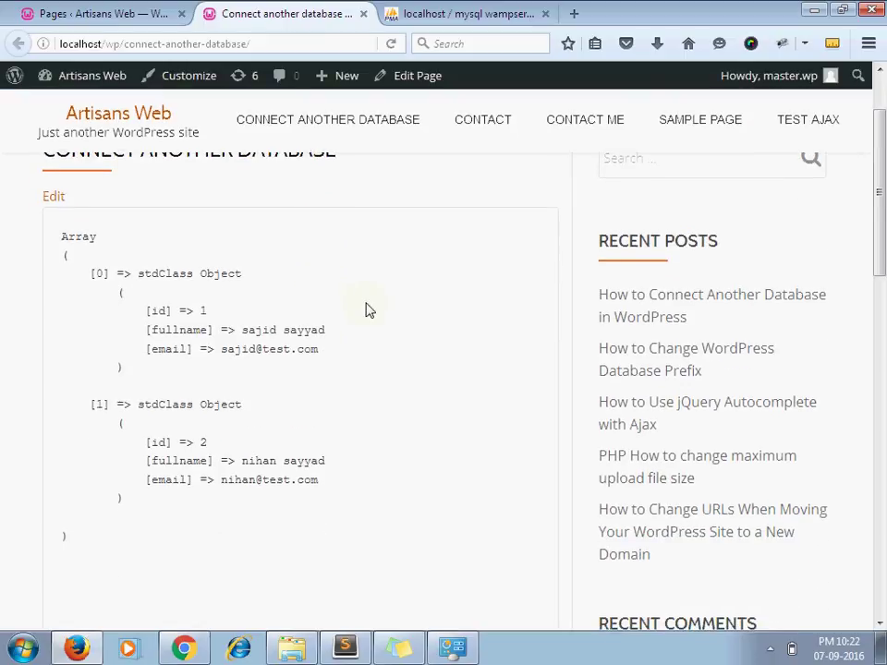
key("F5")
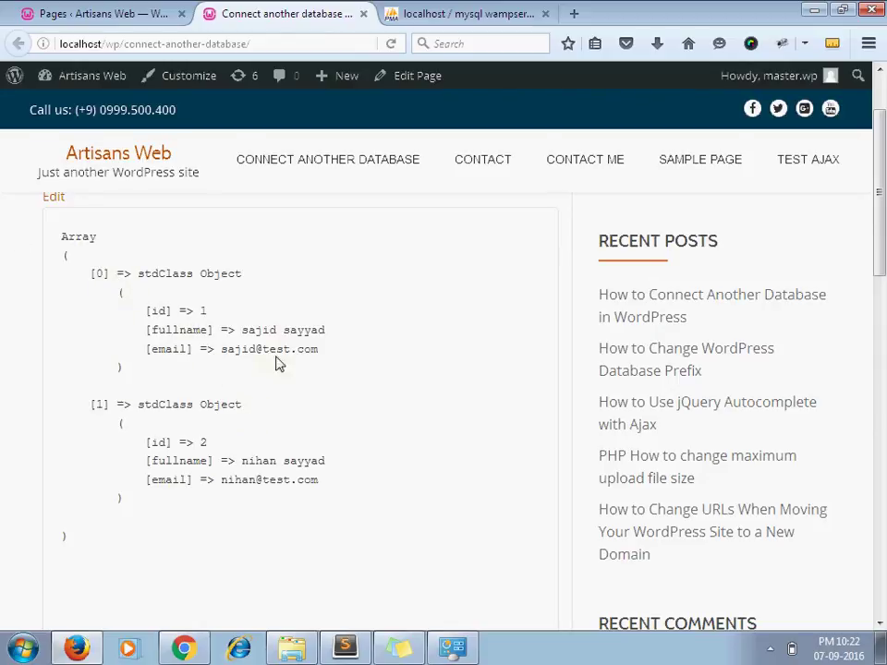
left_click(446, 13)
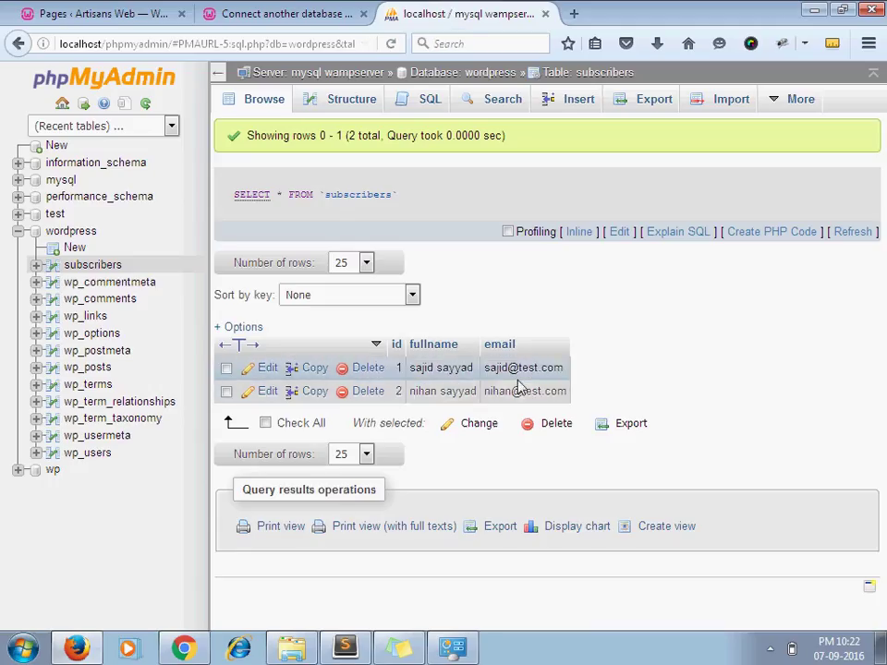
left_click(268, 13)
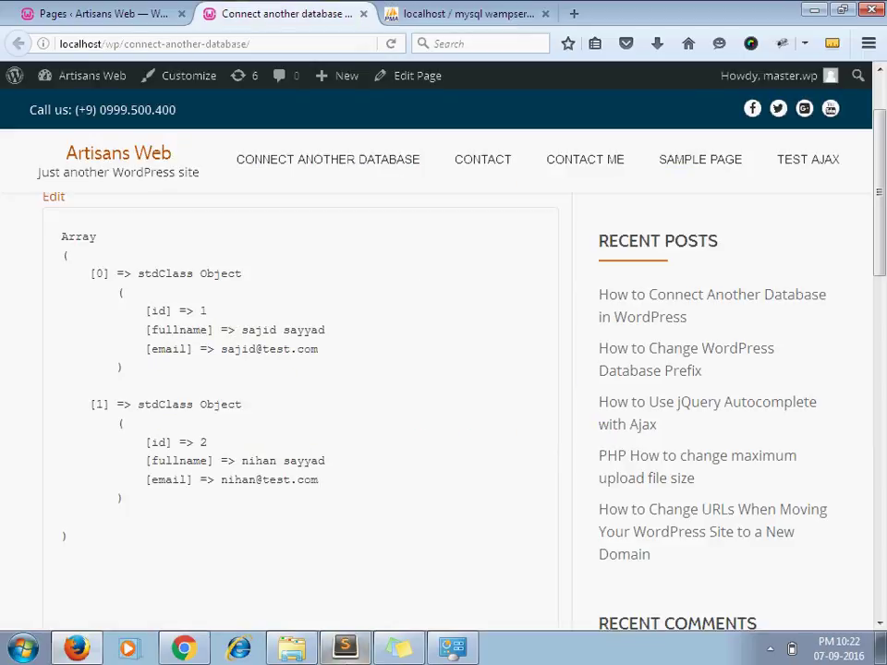
left_click(345, 647)
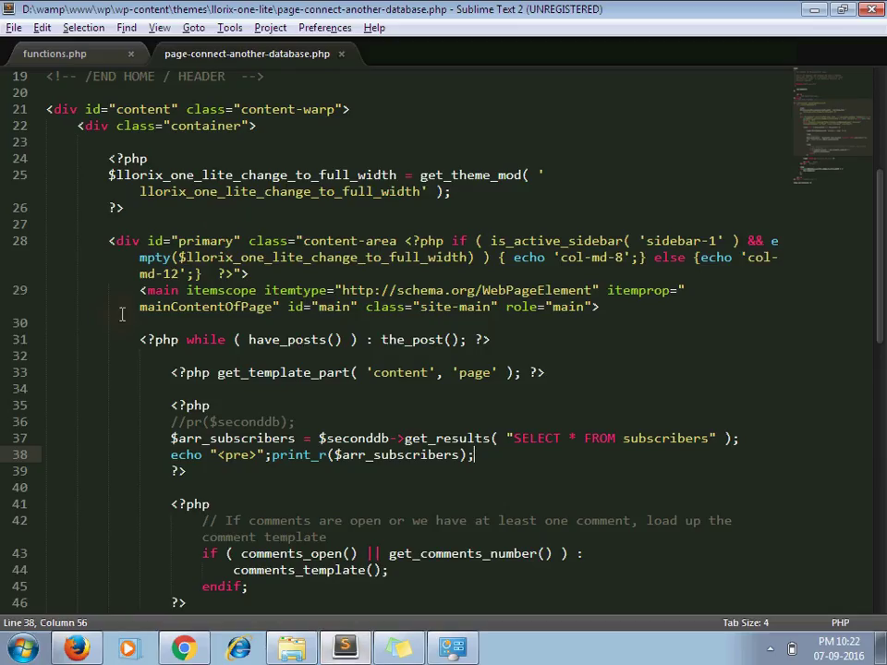
- Switch to the functions.php tab and place the cursor at the end of line 757
left_click(50, 51)
left_click(316, 423)
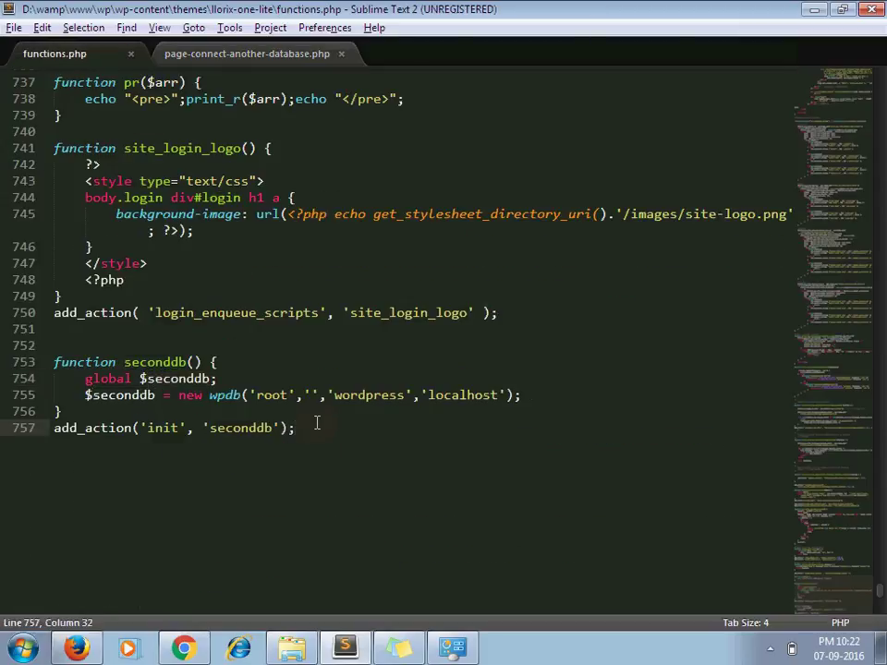